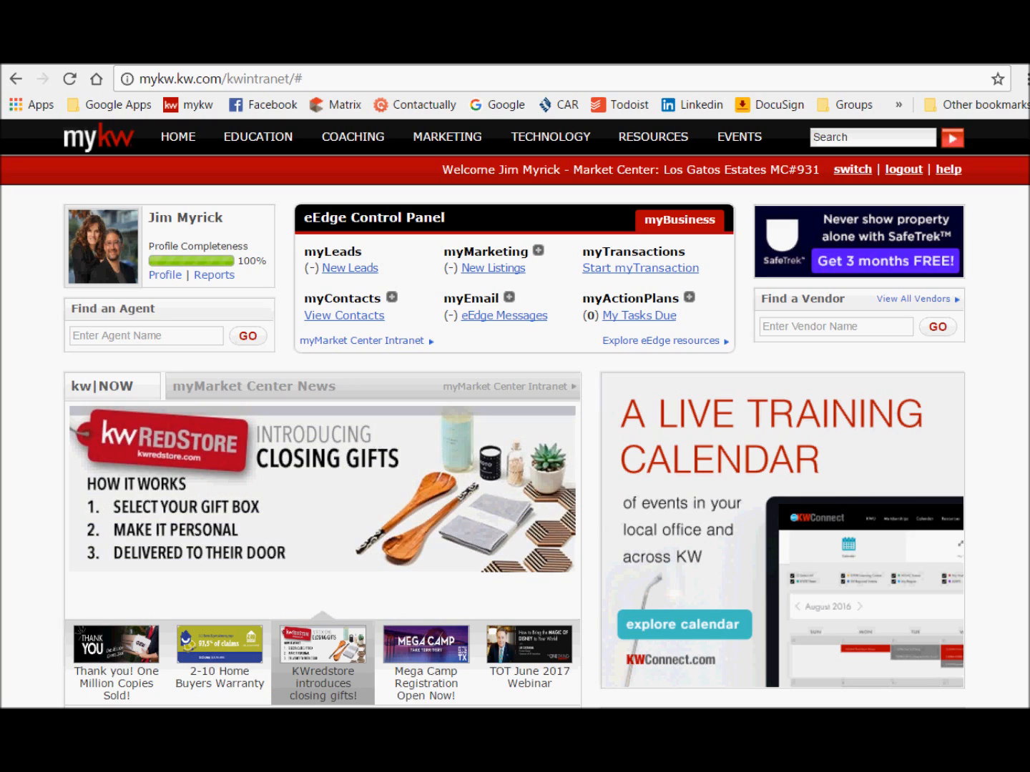
Step: Display the Education menu on the MyKW home page to reveal the myTracker link
mouse_move(257, 136)
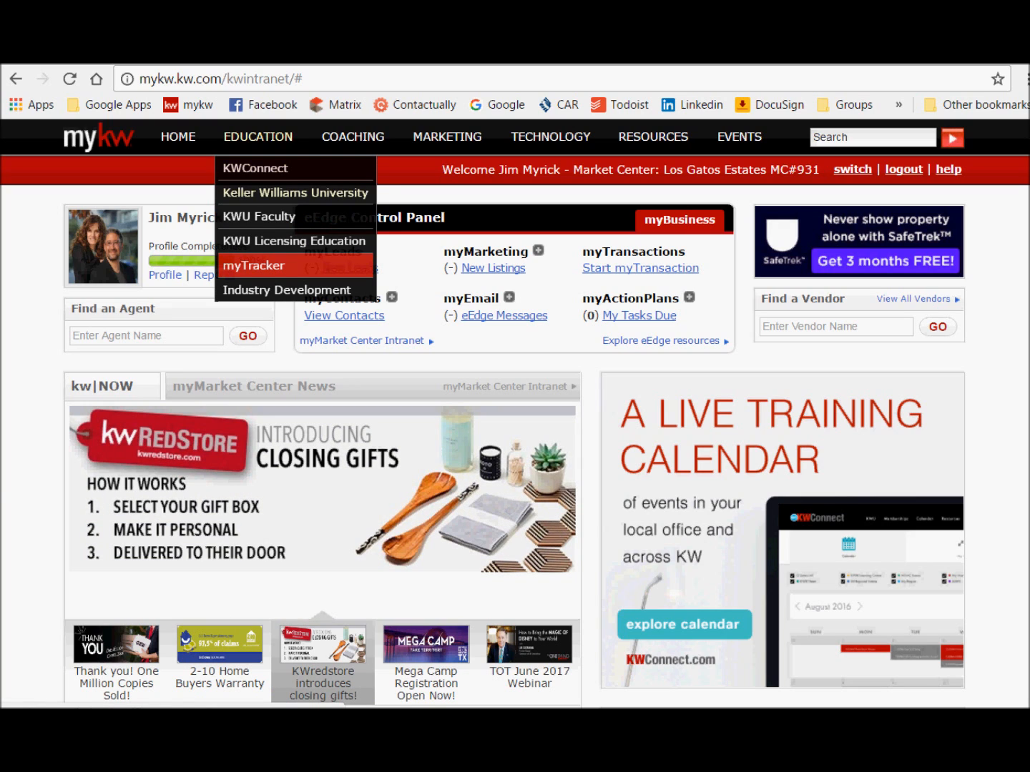
Step: Launch myTracker in a maximized window and go to the Instructor Dashboard's class list
left_click(254, 265)
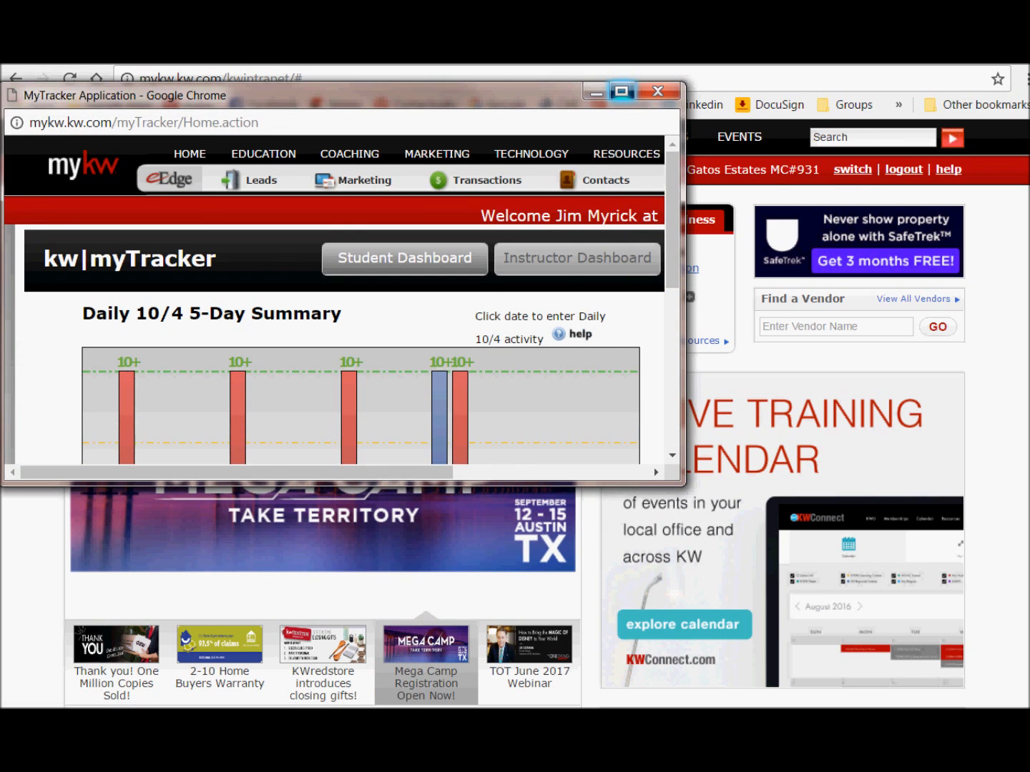
left_click(621, 91)
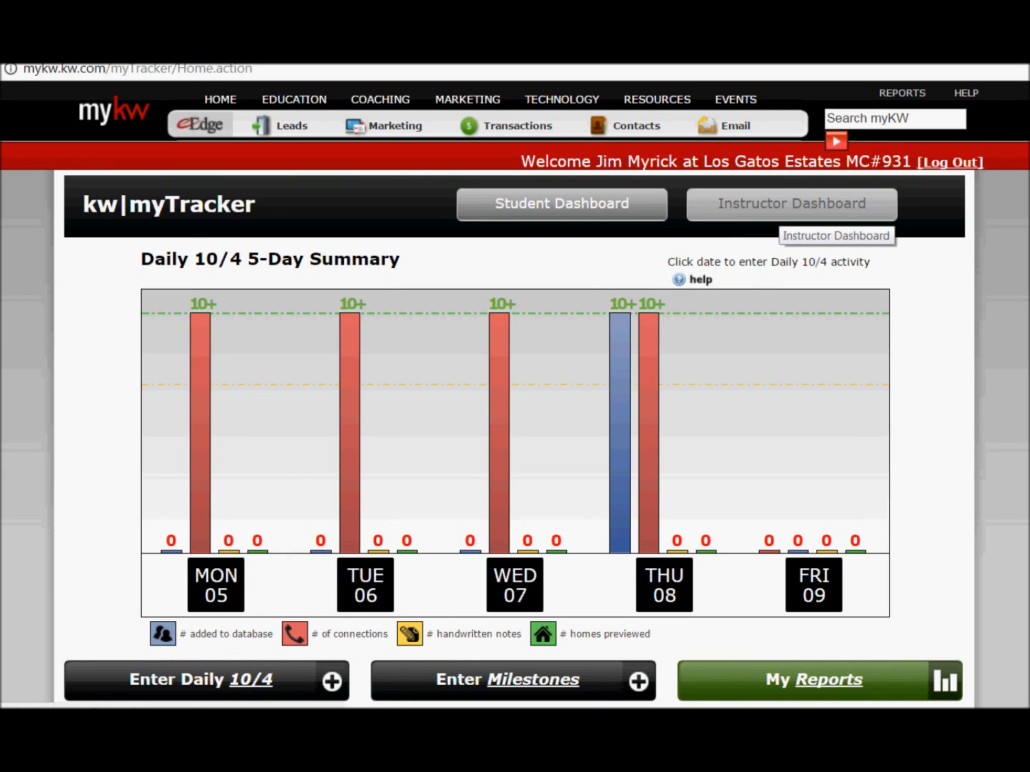
left_click(791, 204)
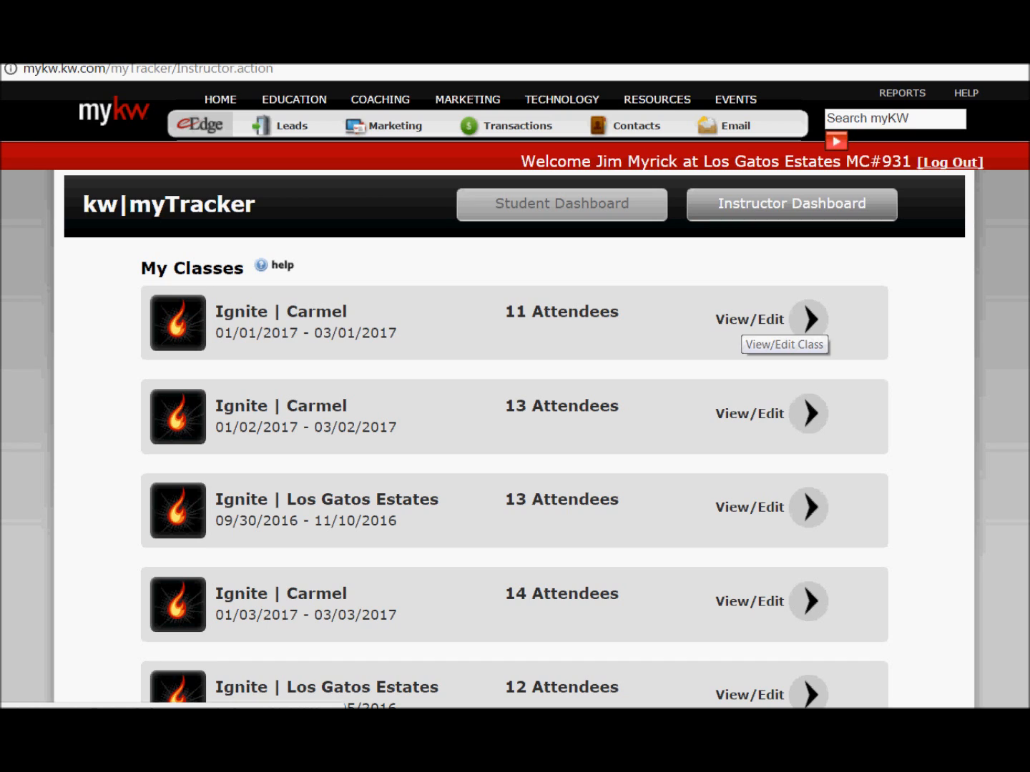
Step: Open the 01/01/2017–03/01/2017 Ignite | Carmel class and remove its remaining attendee
left_click(808, 318)
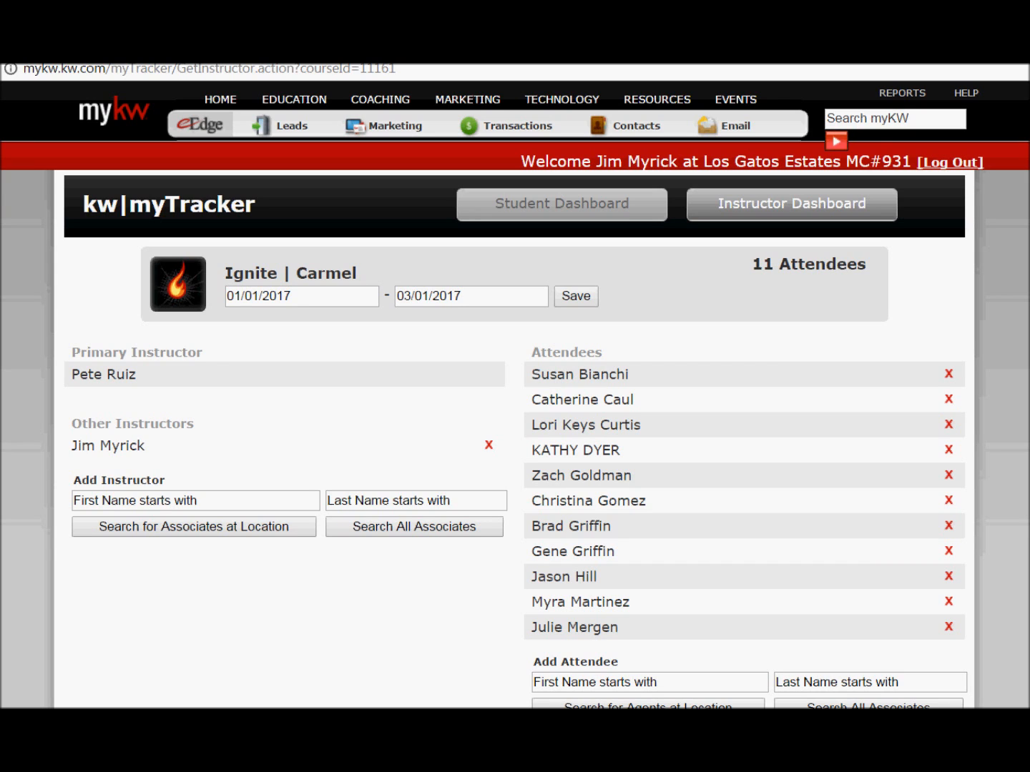
scroll(515, 393, "down", 2)
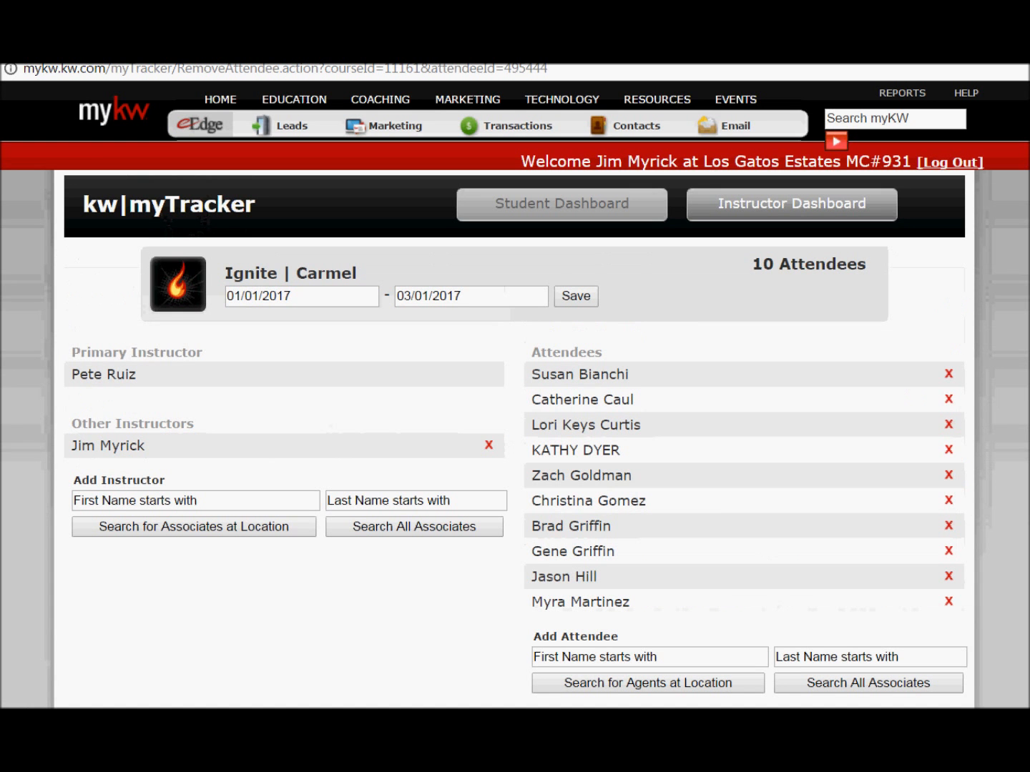
left_click(949, 374)
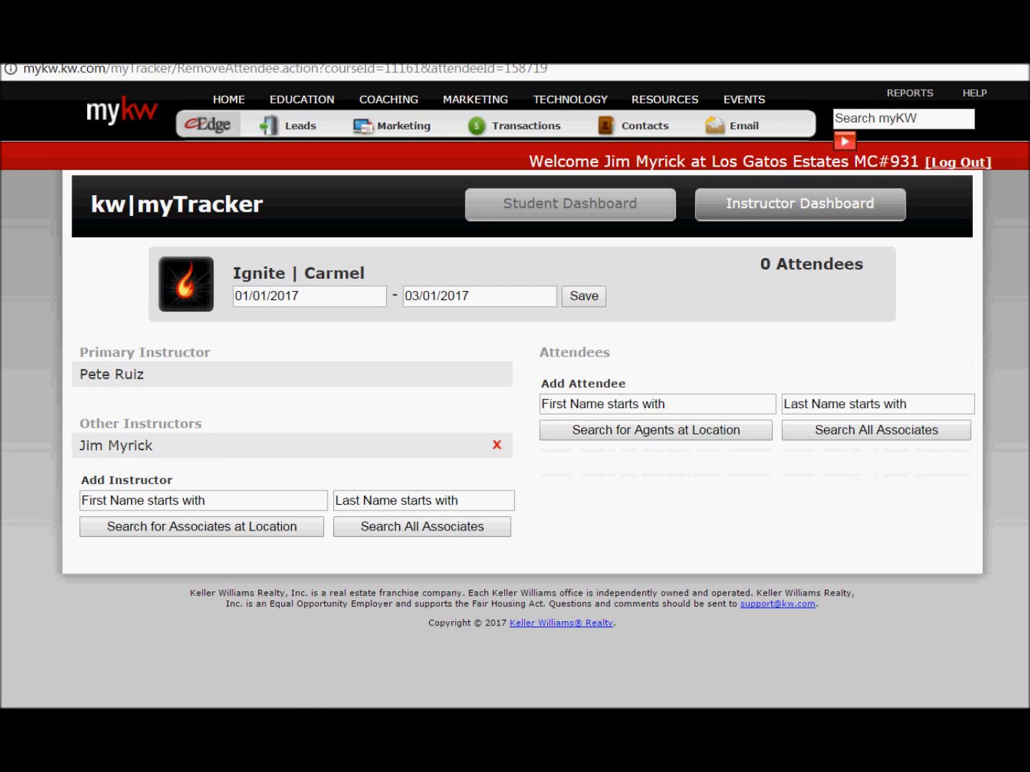
Step: Search agents at this location by the new attendee's first name, which returns no matches
left_click(657, 405)
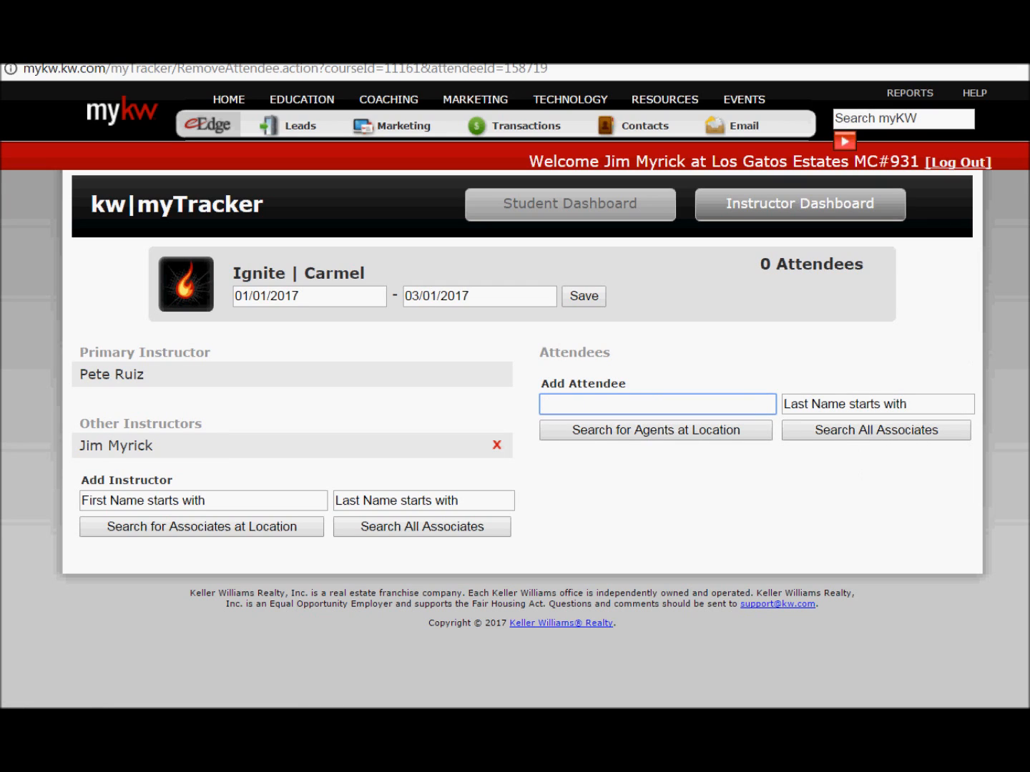
left_click_drag(571, 404, 599, 405)
key("BackSpace")
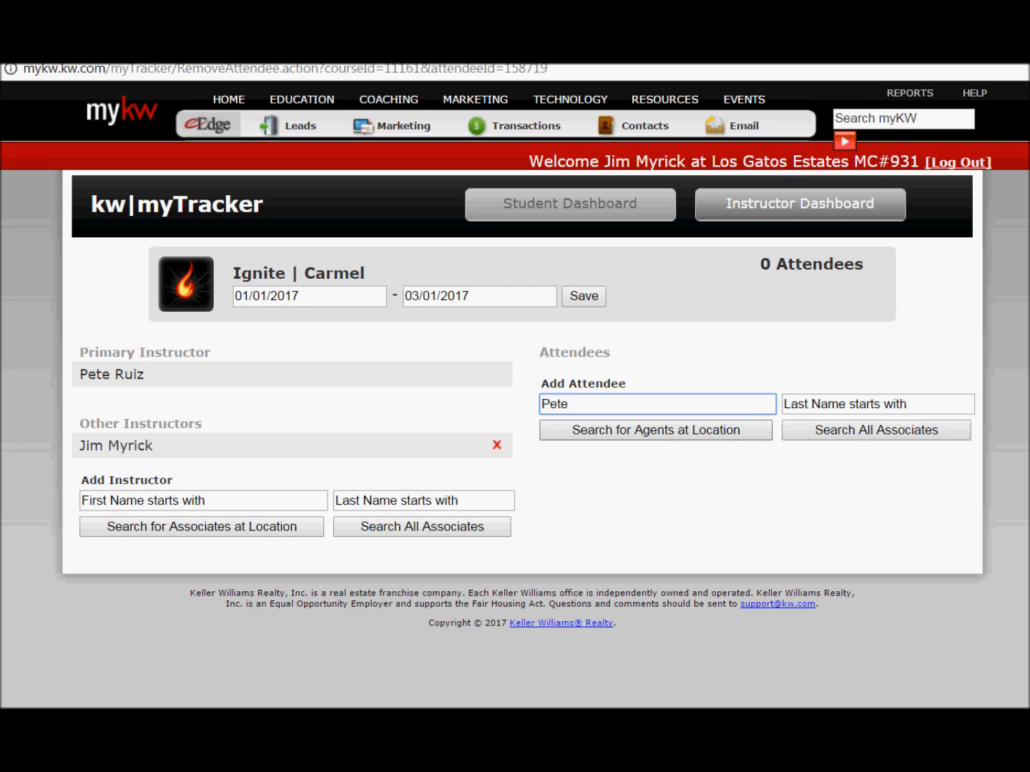
left_click(656, 431)
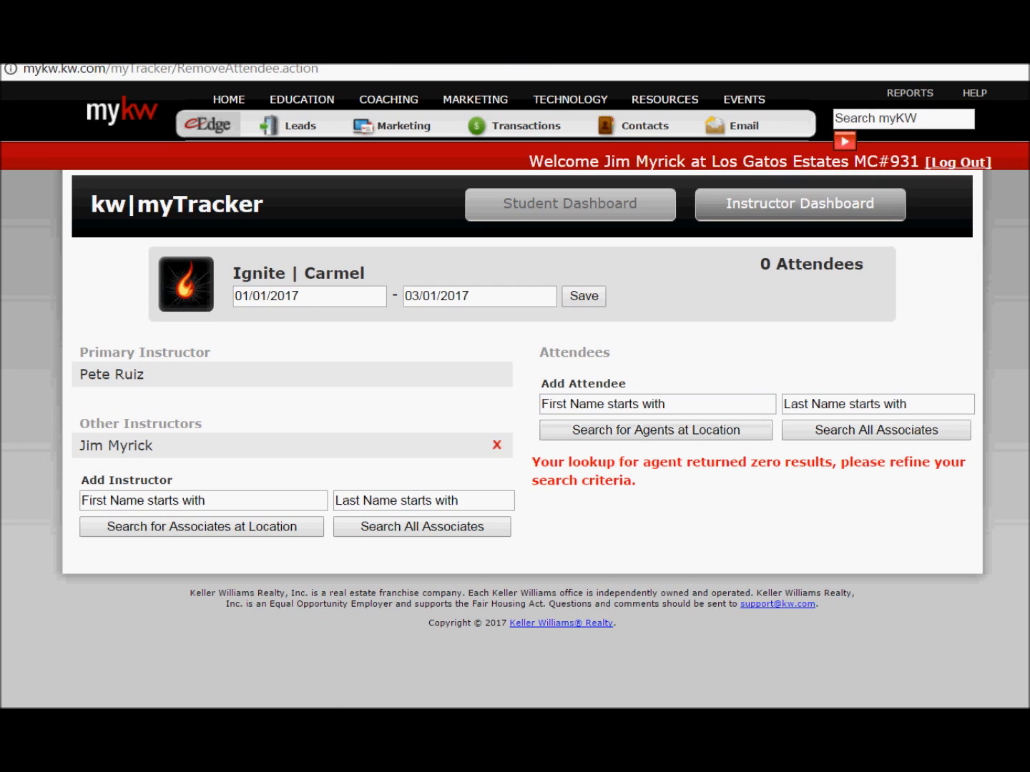
Step: Find a Carmel agent by last name and add them as a class attendee
left_click(844, 404)
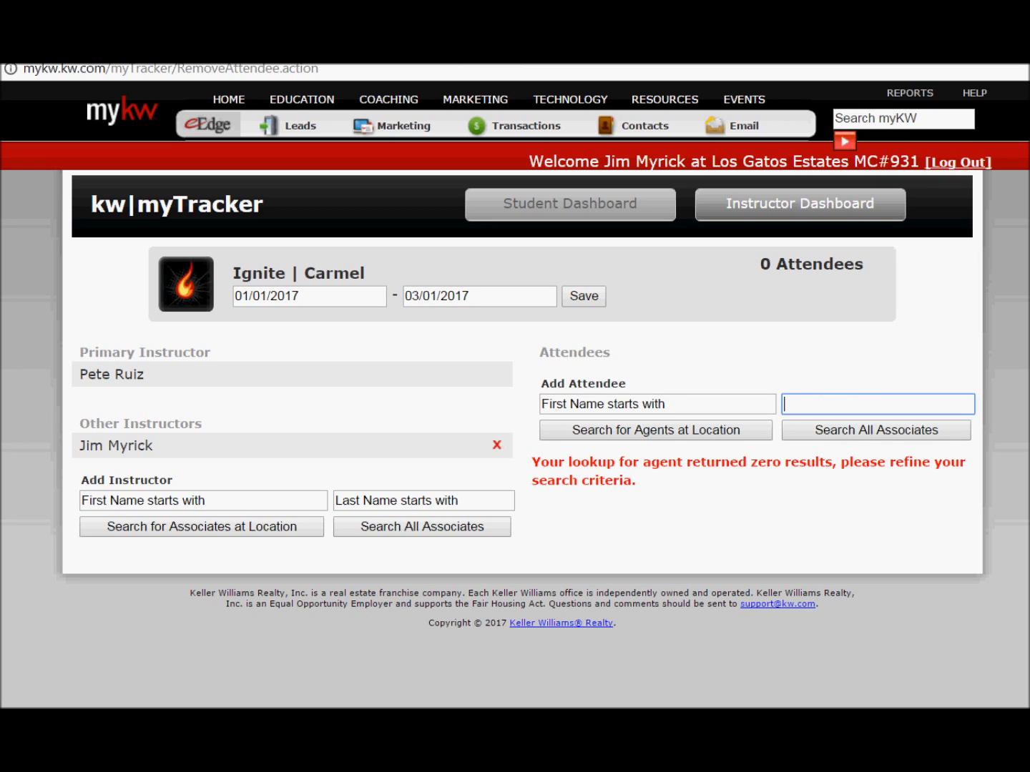
type("Ruiz")
key("Return")
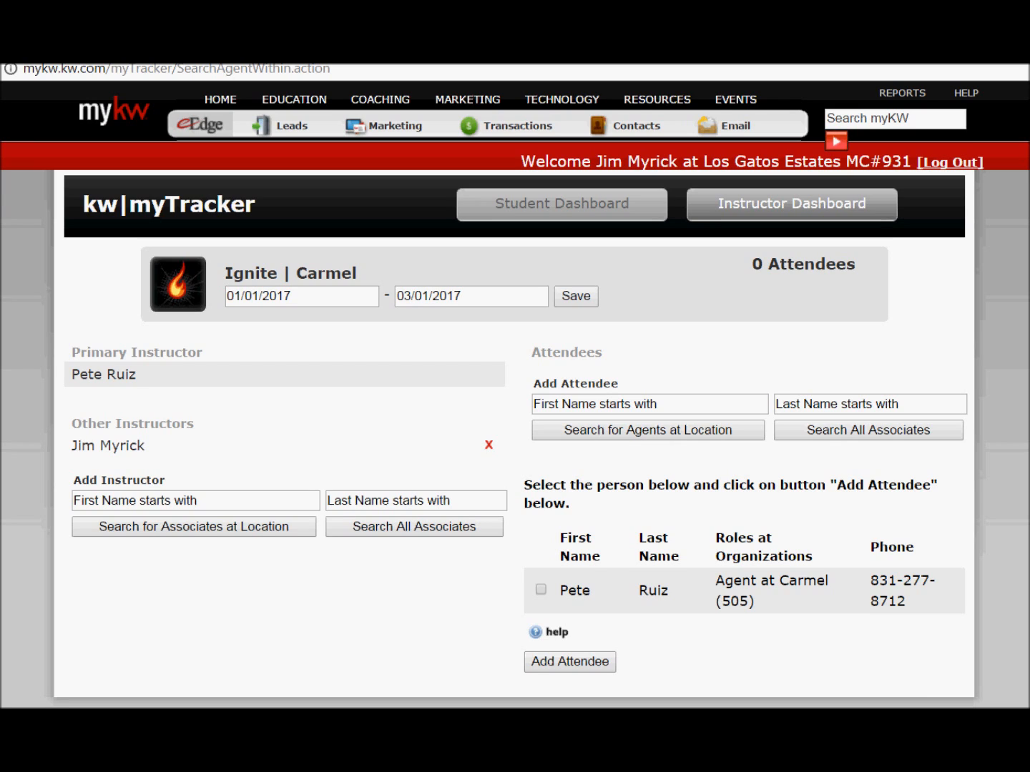
left_click(540, 590)
left_click(569, 662)
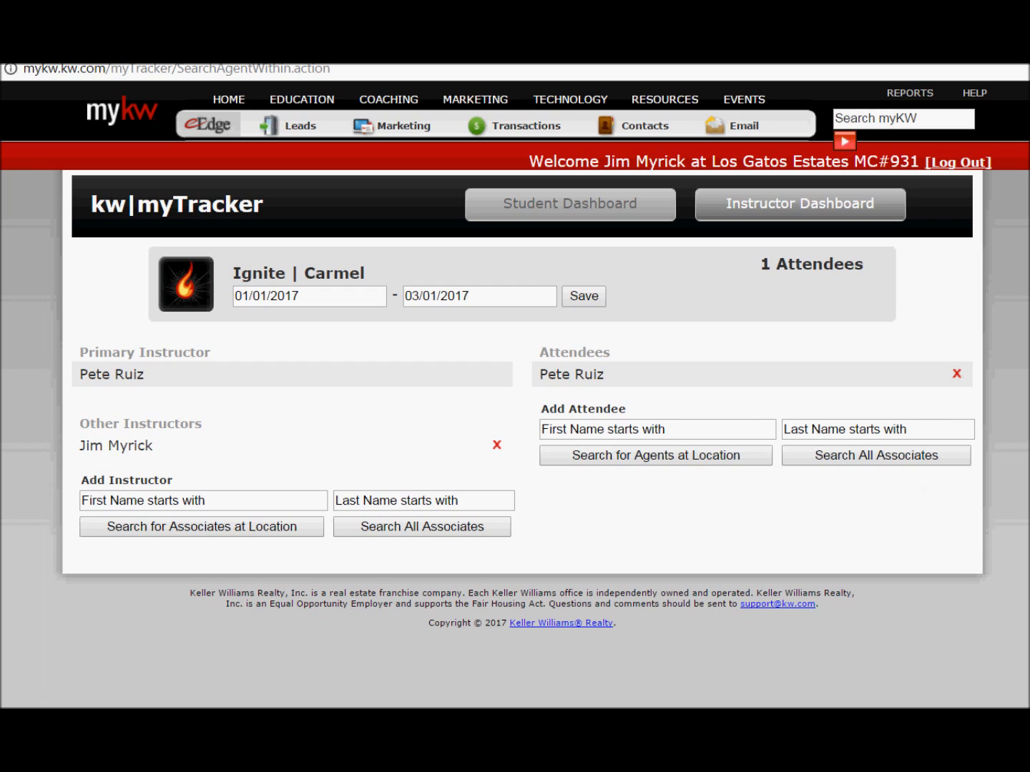
Step: Look up a second agent by last name and add them to the attendees
left_click(858, 430)
type("G")
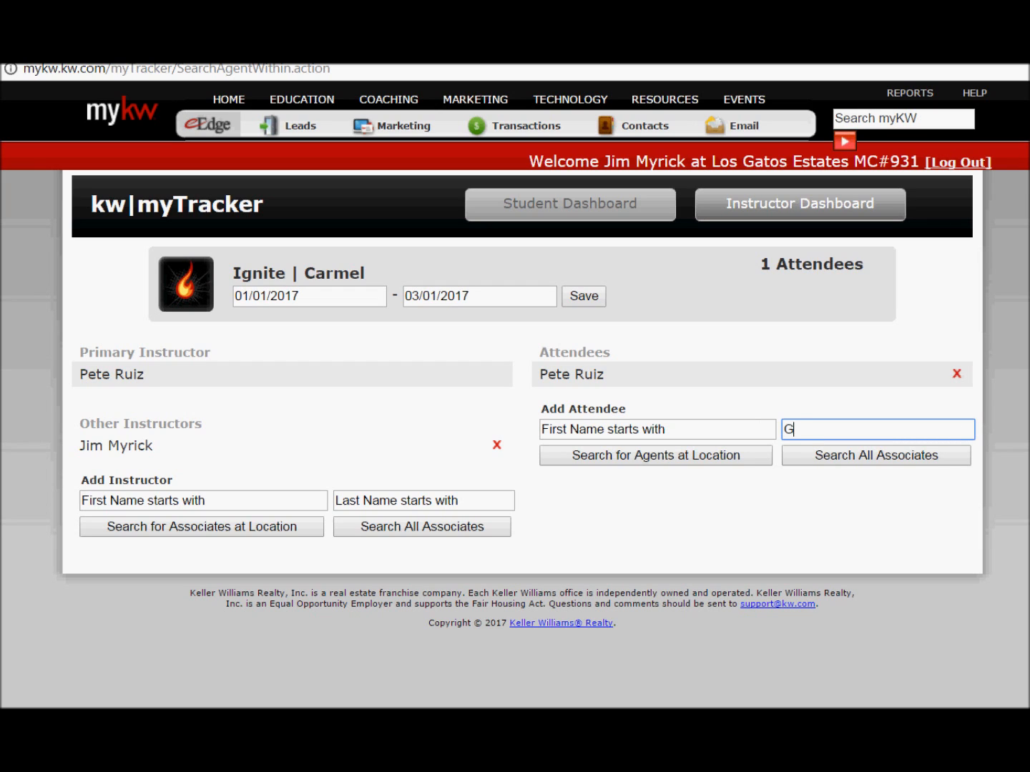
type("oldman")
key("Return")
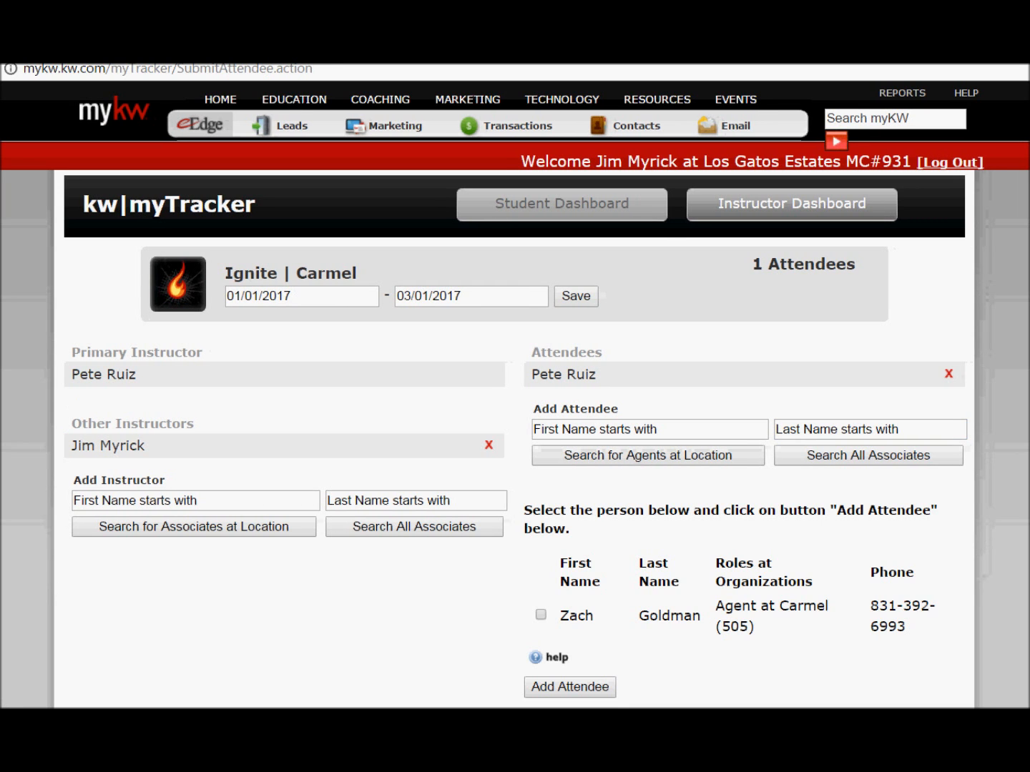
left_click(540, 615)
left_click(570, 687)
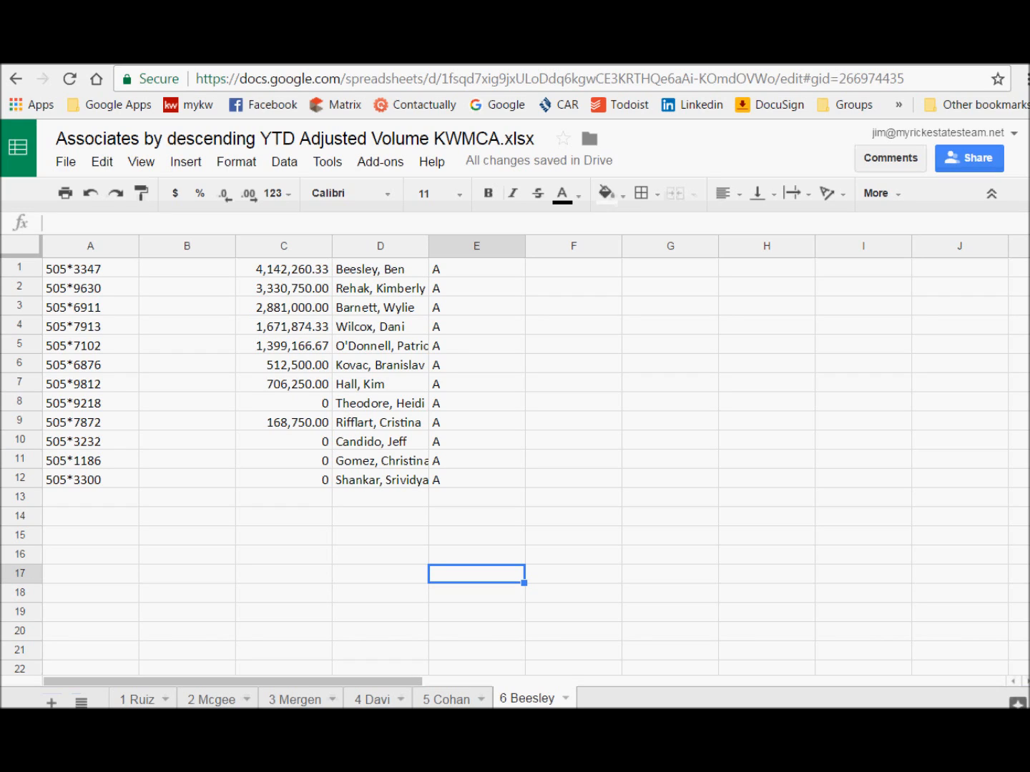
Step: Bring the myTracker class window back in front of Google Sheets and maximize it
left_click_drag(1001, 357, 341, 78)
left_click(620, 75)
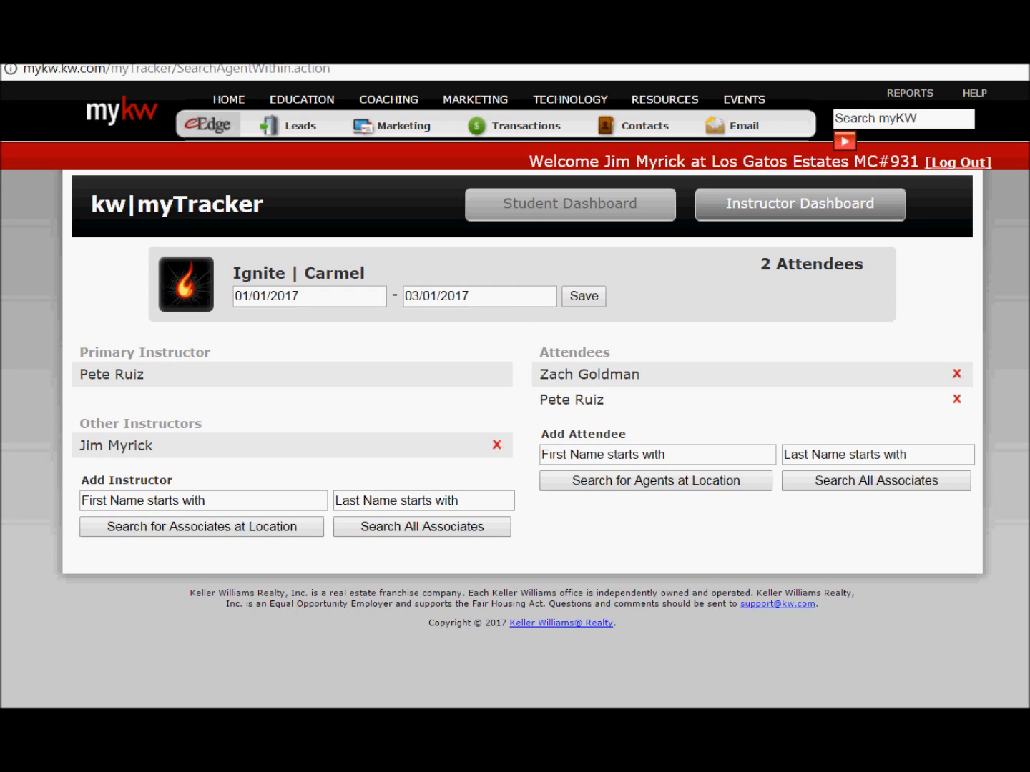
Step: Change the class start date from 01/01/2017 to 06/01/2017 with the date picker
left_click(309, 296)
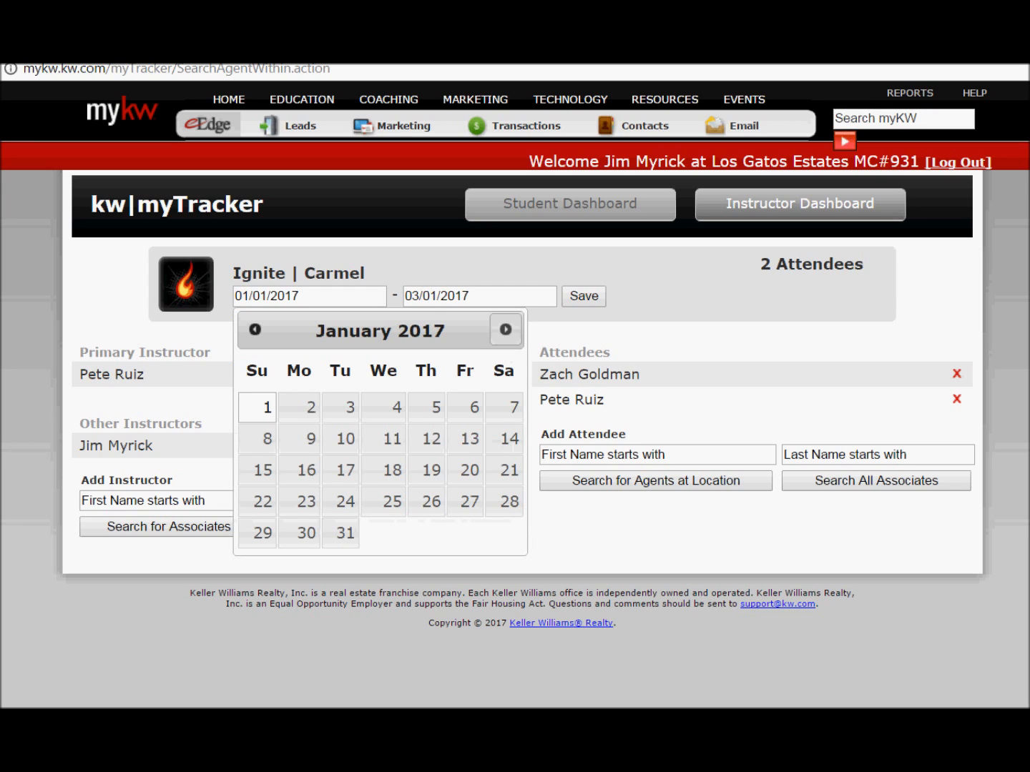
left_click(505, 330)
left_click(505, 330)
left_click(505, 329)
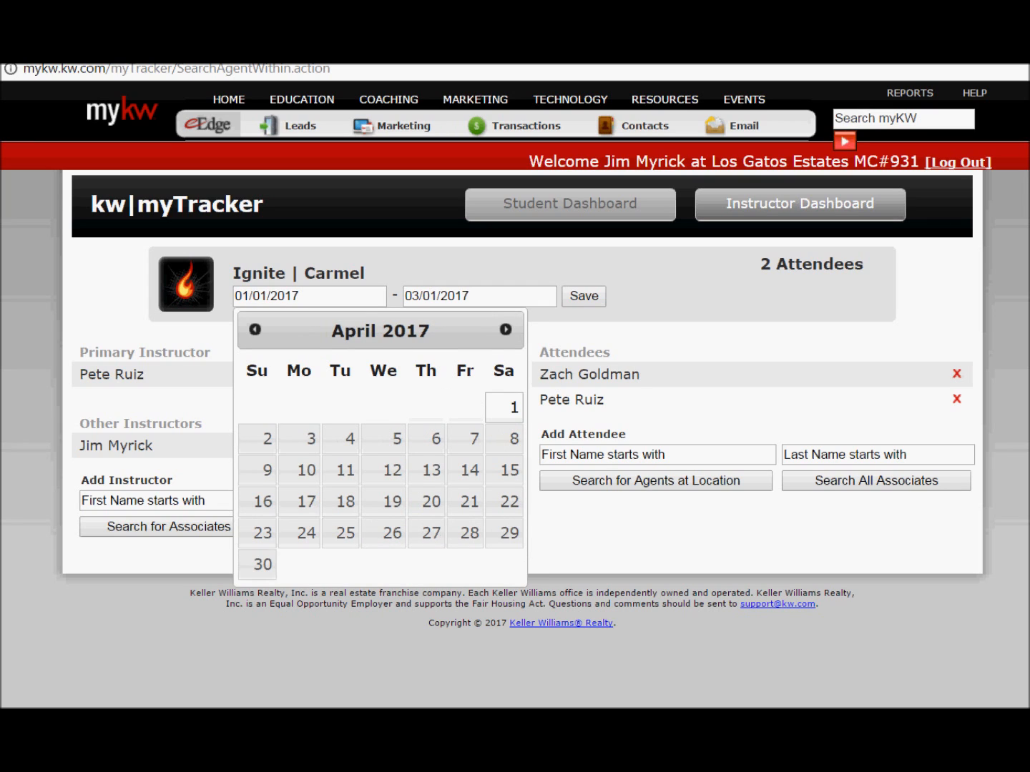
left_click(506, 330)
left_click(506, 329)
left_click(465, 438)
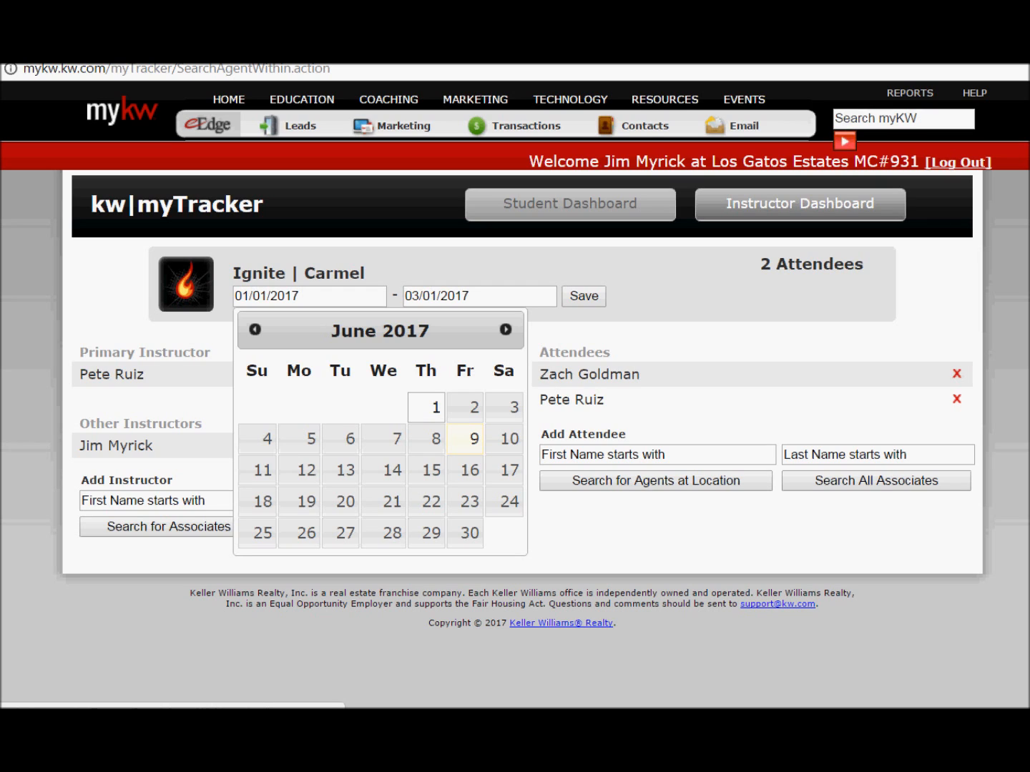
left_click(427, 408)
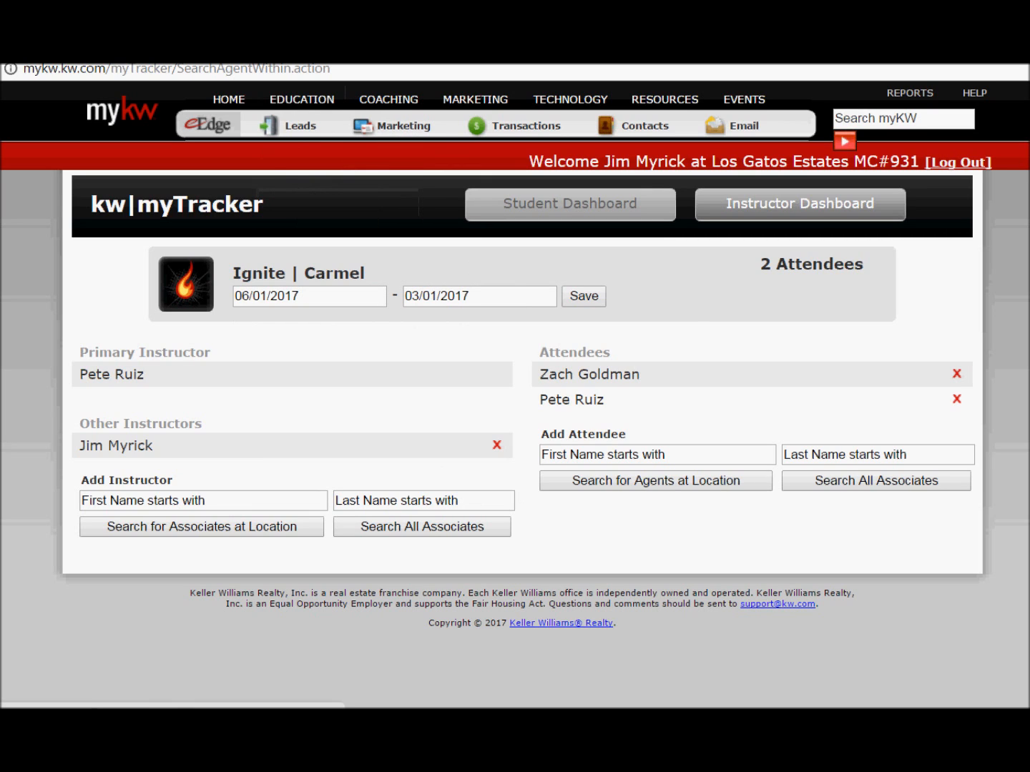
left_click(479, 296)
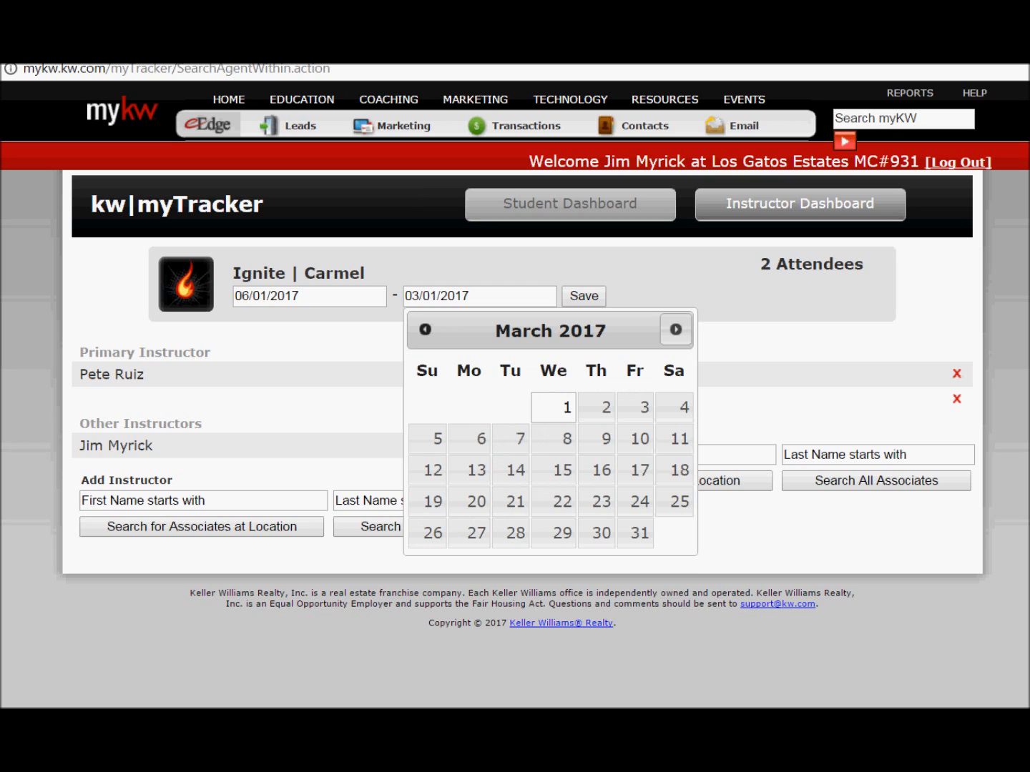
Step: Move the end-date calendar to July 2017 and pick the 31st, setting 07/31/2017
left_click(675, 330)
left_click(675, 330)
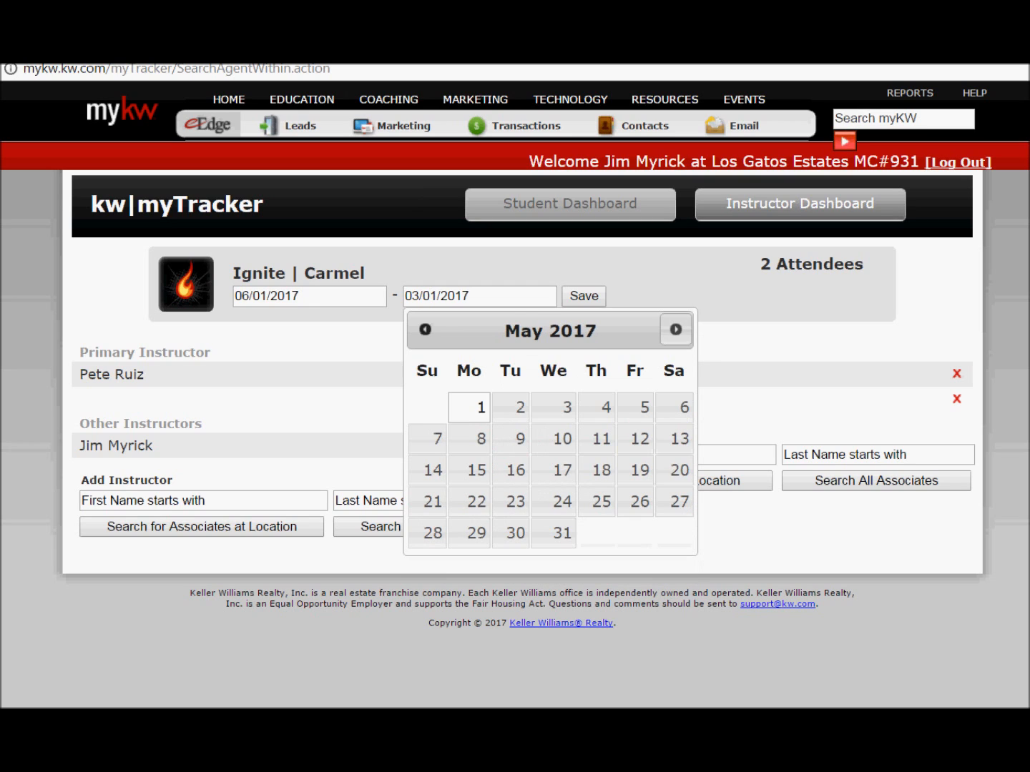
left_click(675, 330)
left_click(675, 329)
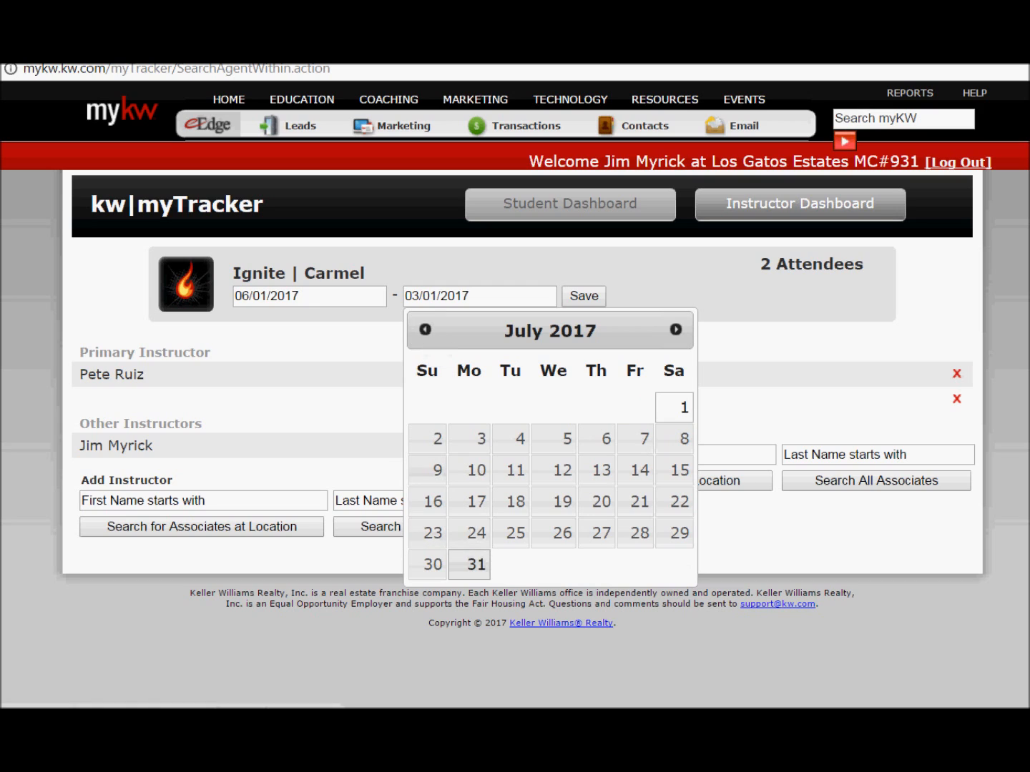
left_click(476, 564)
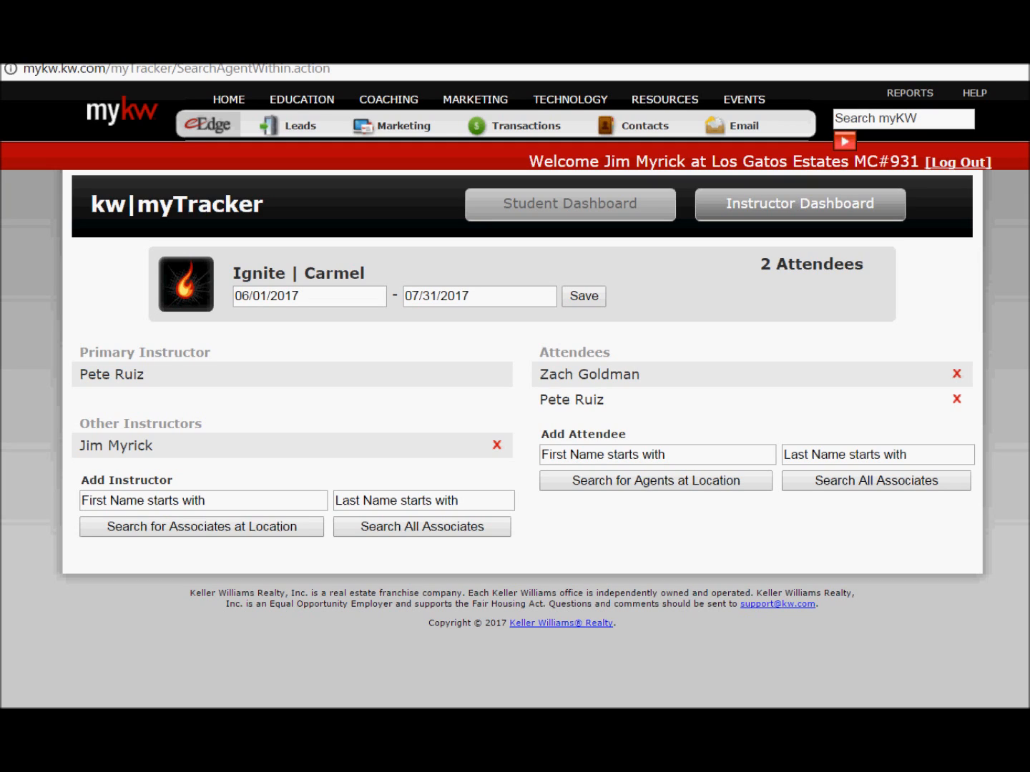
Step: Save the 06/01/2017–07/31/2017 class dates, then show the hidden system tray icons
left_click(584, 296)
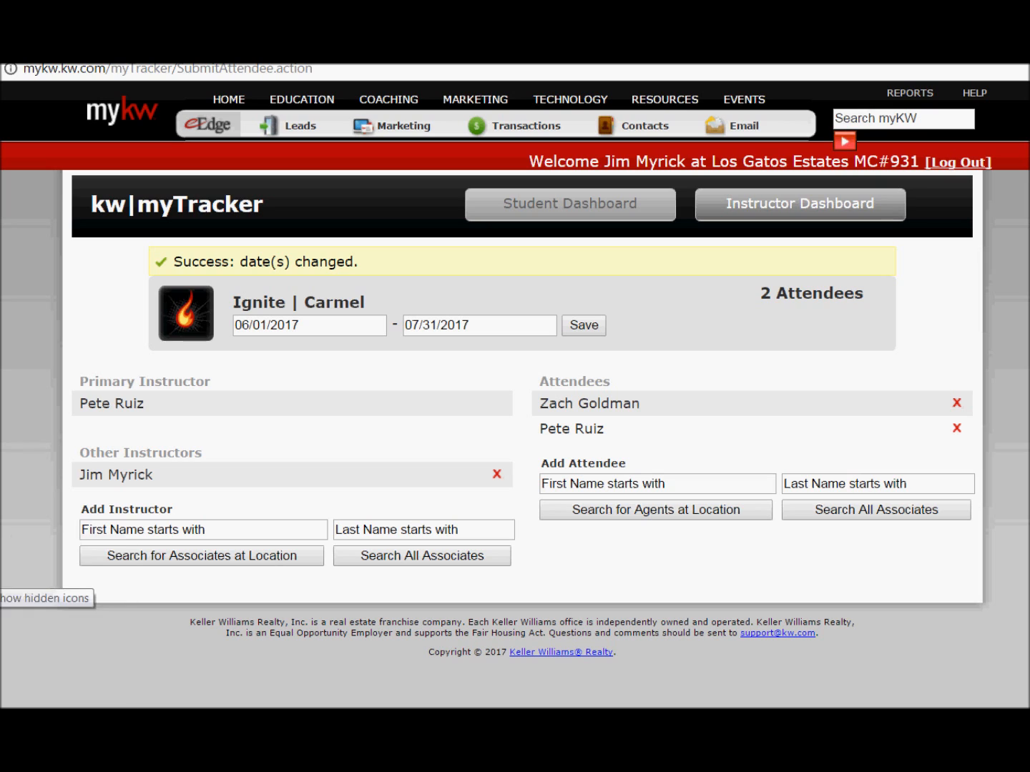
left_click(2, 619)
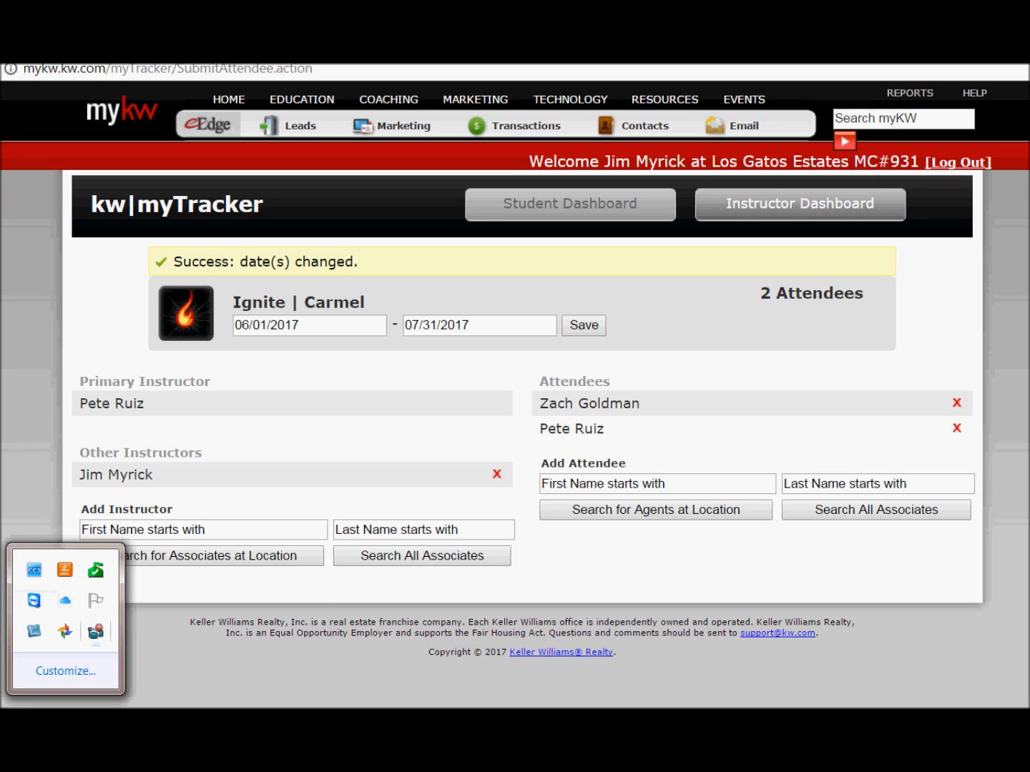